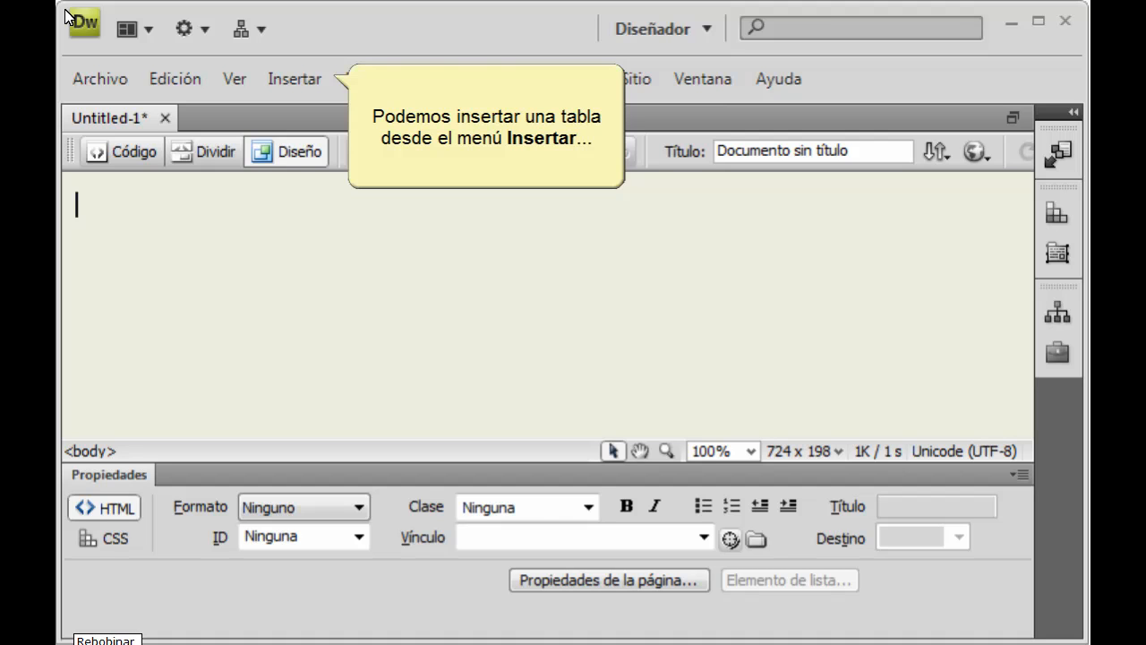
# Step: Start a new table with 3 rows, 3 columns and a width of 300 pixels
pyautogui.click(296, 79)
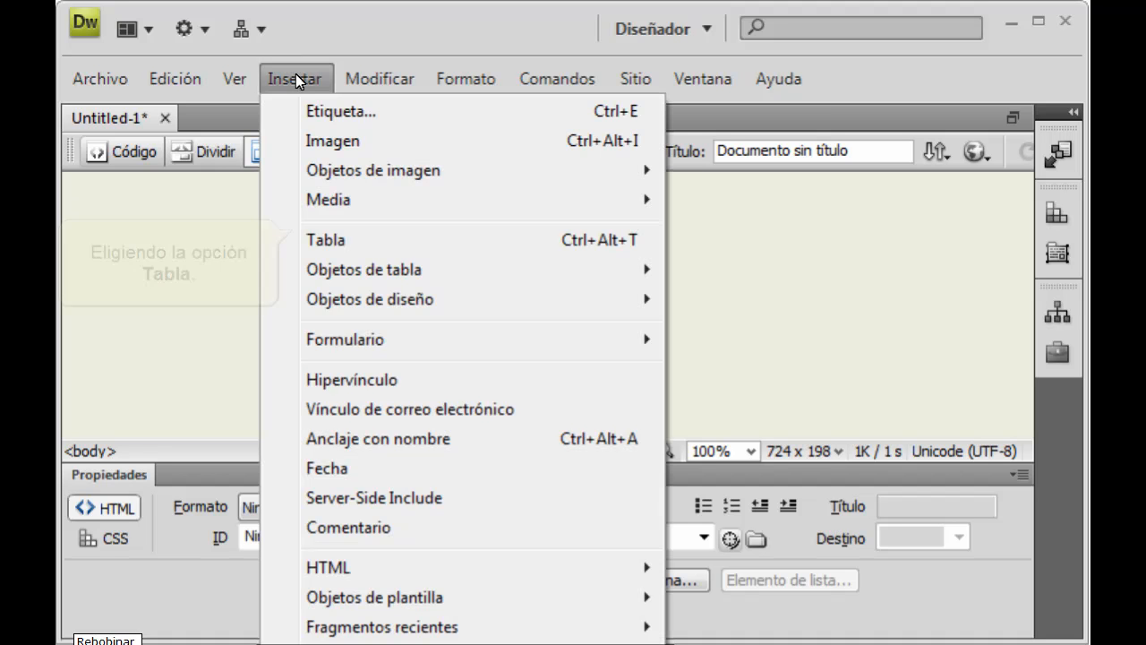
pyautogui.click(330, 240)
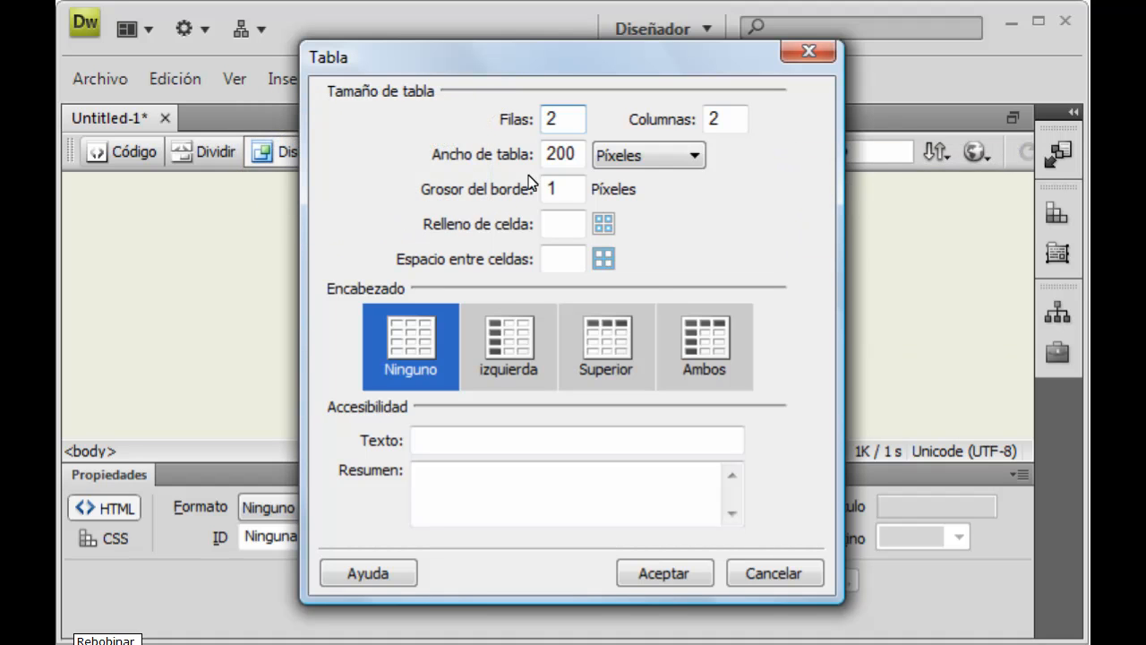
pyautogui.write('3')
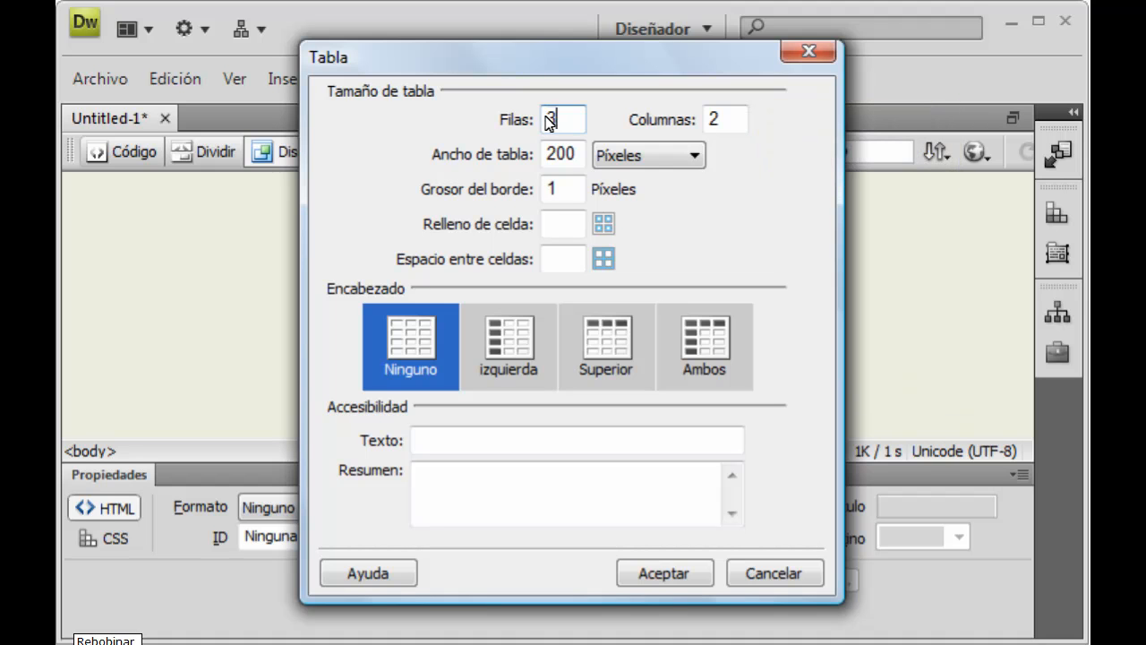
pyautogui.doubleClick(712, 124)
pyautogui.write('3')
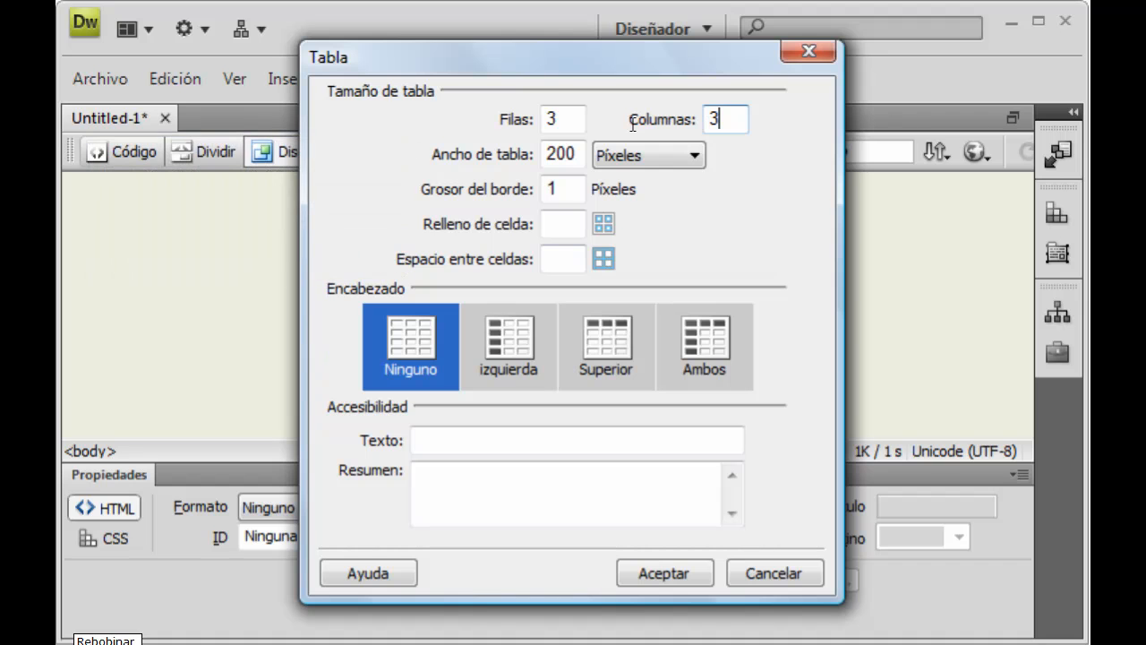
pyautogui.doubleClick(548, 145)
pyautogui.write('300')
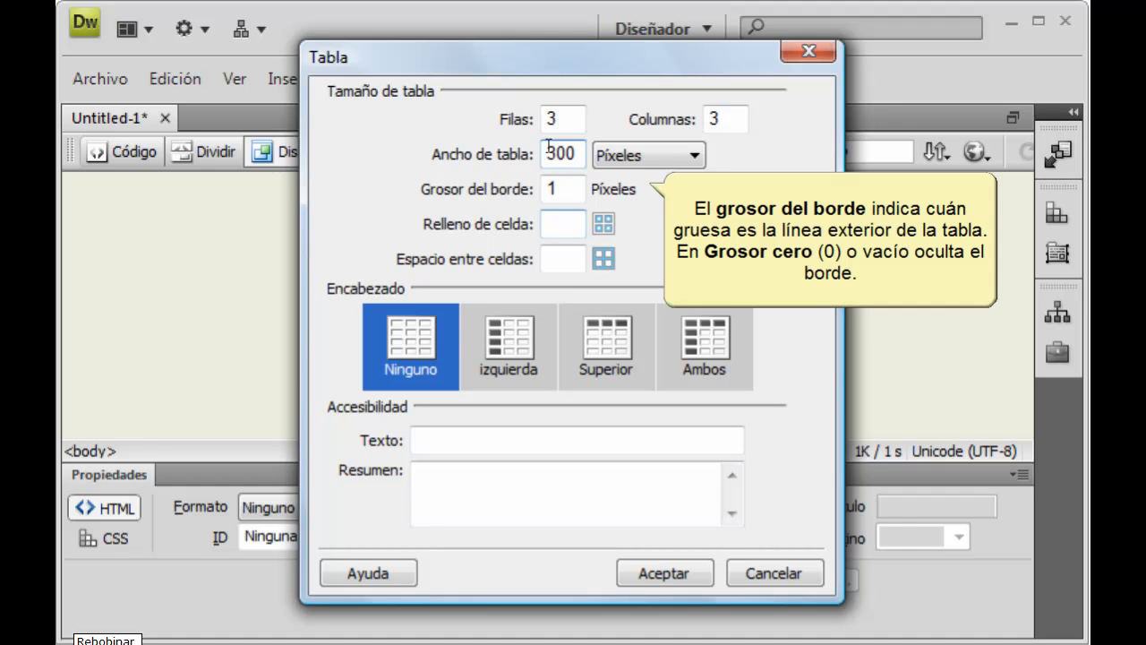
# Step: Give the new table a border thickness of 3 pixels and a cell padding of 15, and insert it
pyautogui.click(549, 186)
pyautogui.write('3')
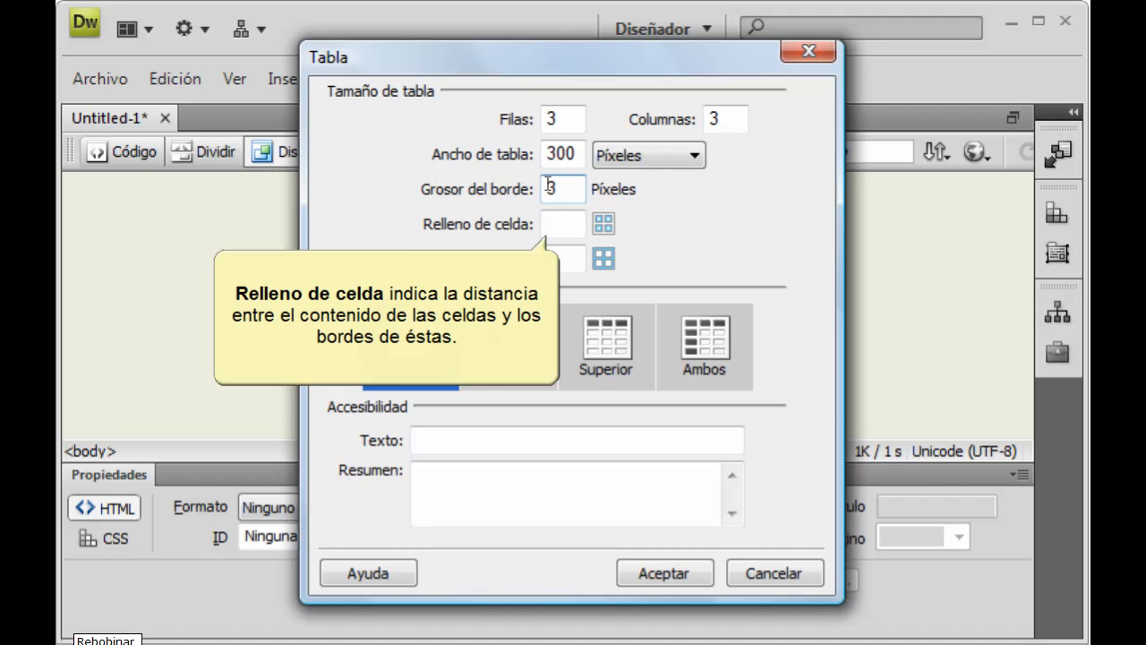
pyautogui.click(548, 222)
pyautogui.write('15')
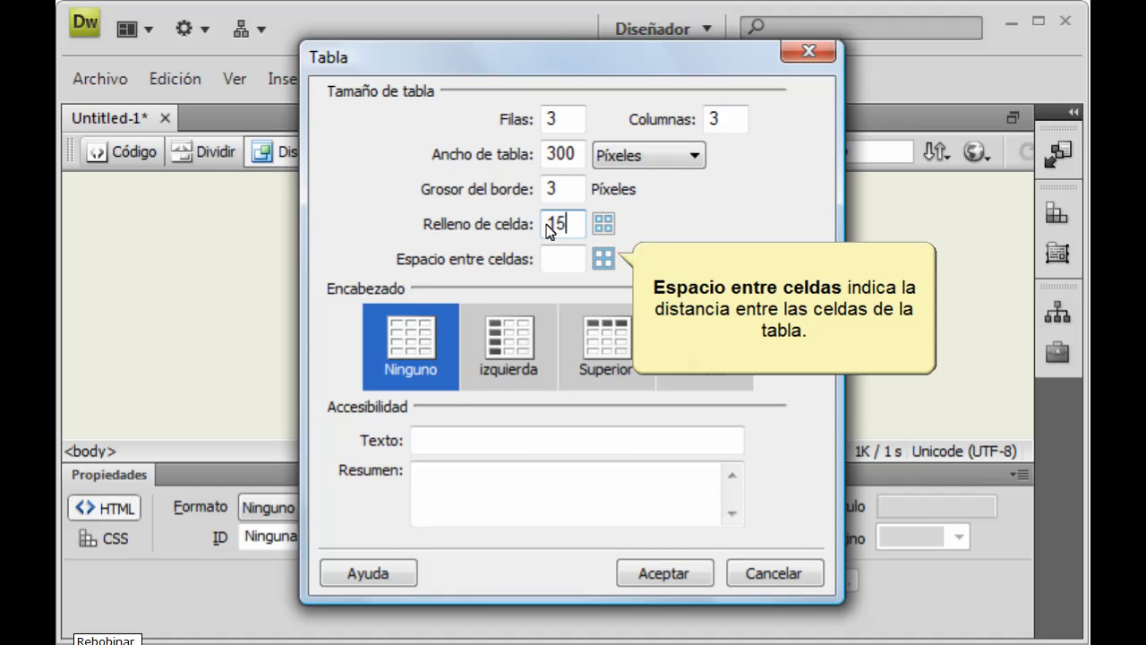
pyautogui.press('Tab')
pyautogui.press('Tab')
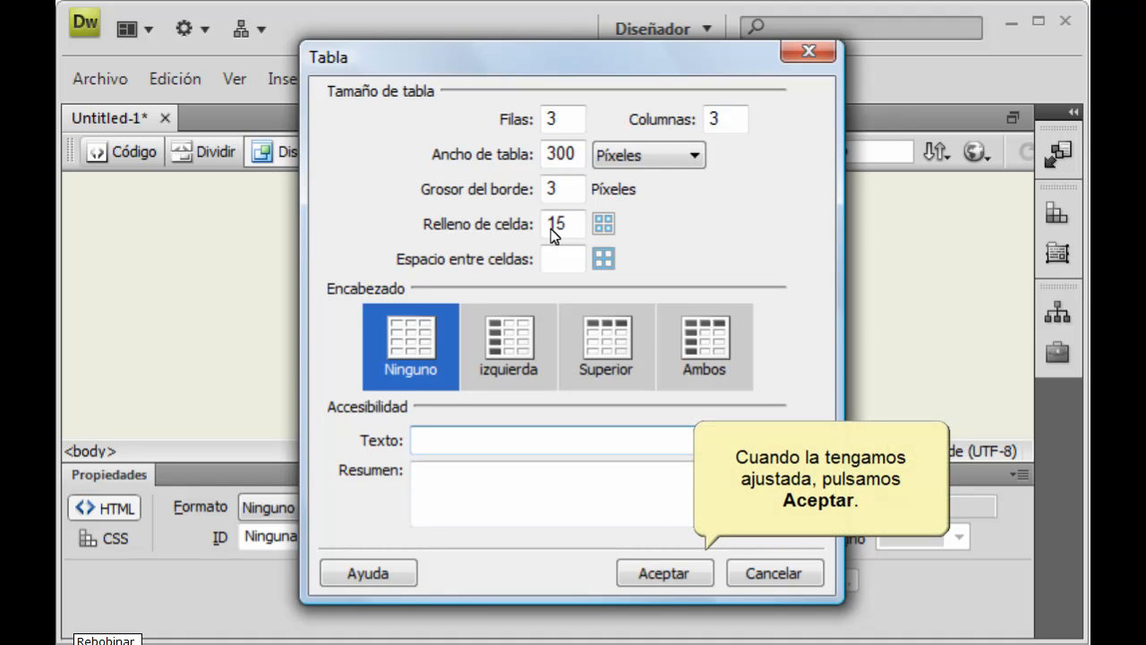
pyautogui.click(663, 572)
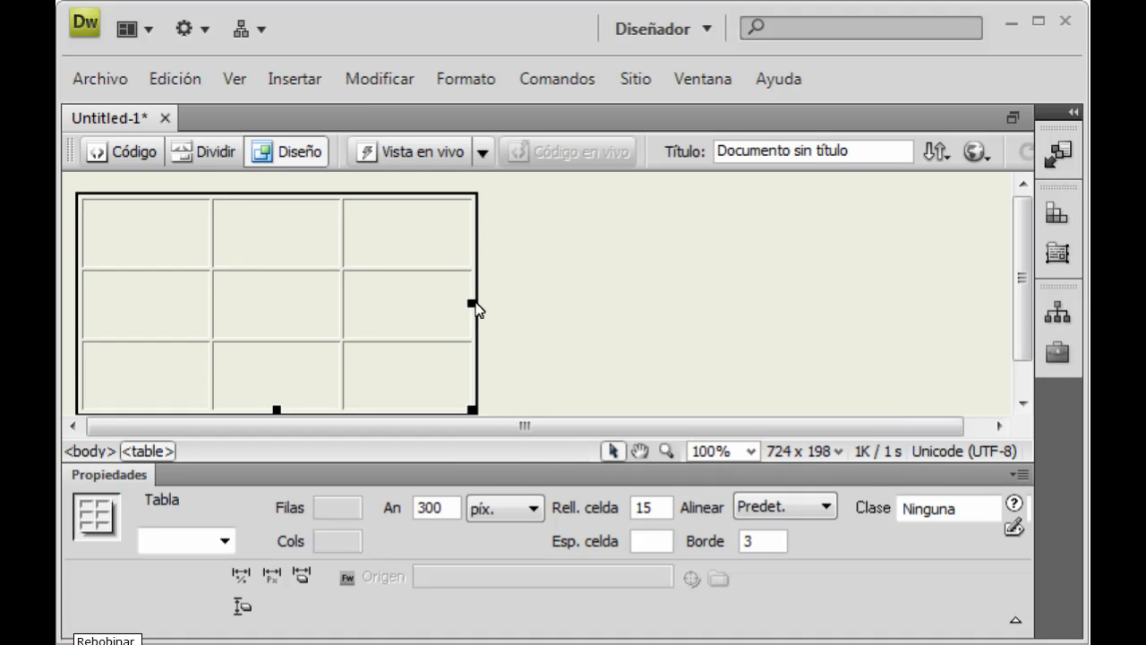
# Step: Widen the table to about 417 pixels and align it to the centre of the page
pyautogui.moveTo(473, 302); pyautogui.dragTo(631, 301)
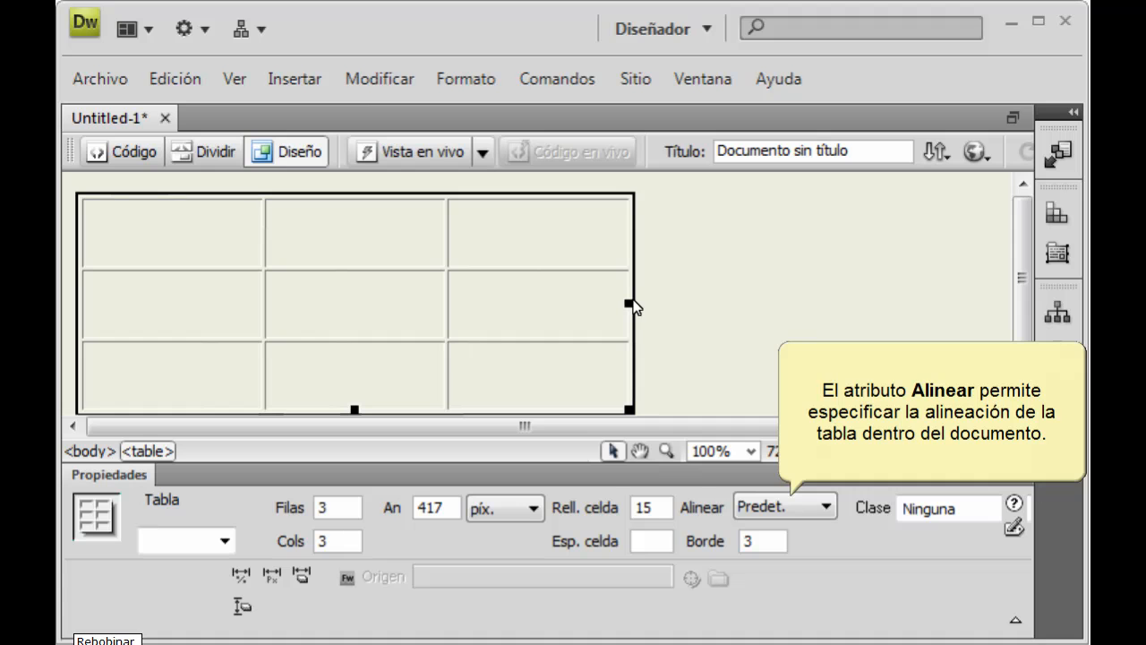
pyautogui.click(823, 508)
pyautogui.click(758, 565)
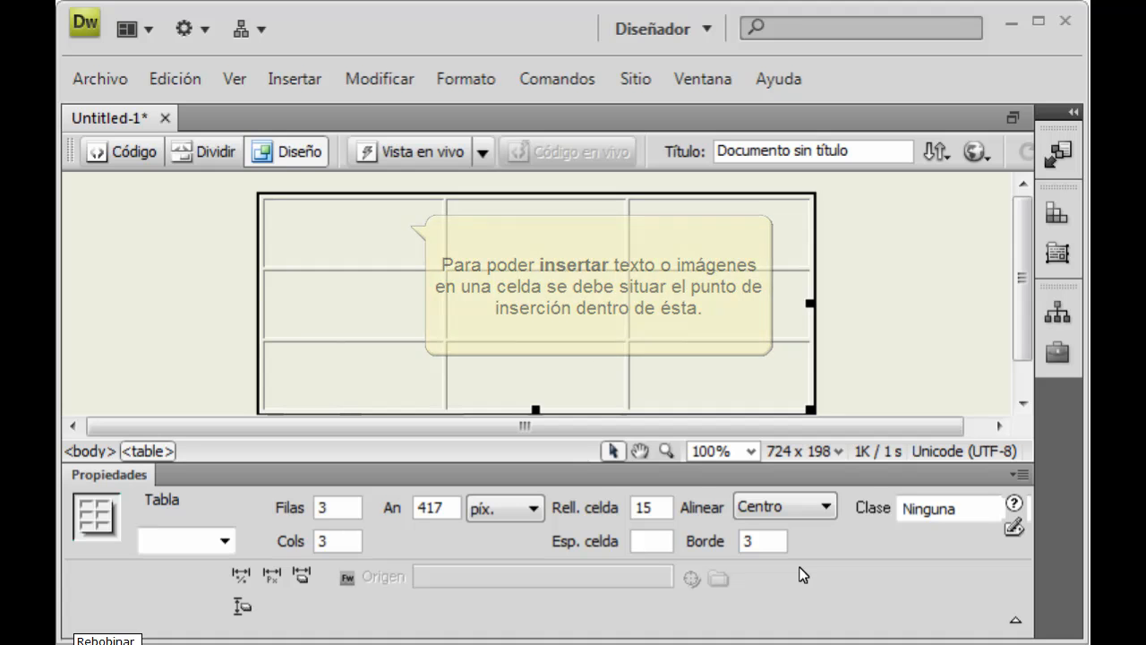
# Step: Enter "Tipo" in the table's first cell and enlarge its column and row to about 142 by 75 pixels
pyautogui.click(357, 242)
pyautogui.write('Tipo')
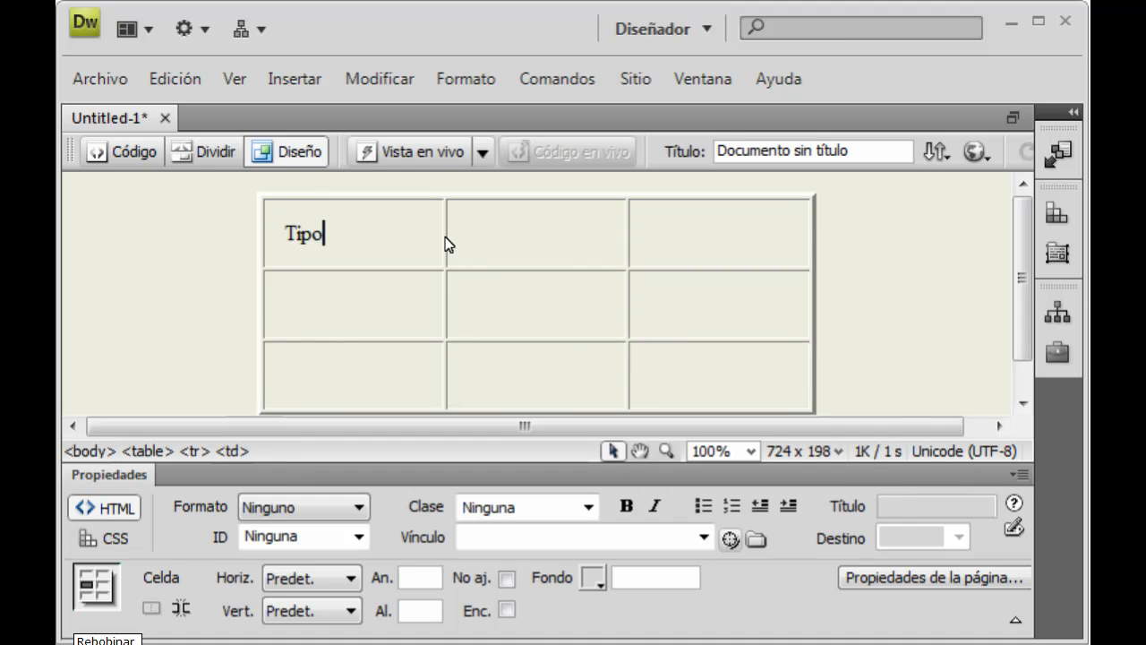
pyautogui.moveTo(446, 237); pyautogui.dragTo(499, 237)
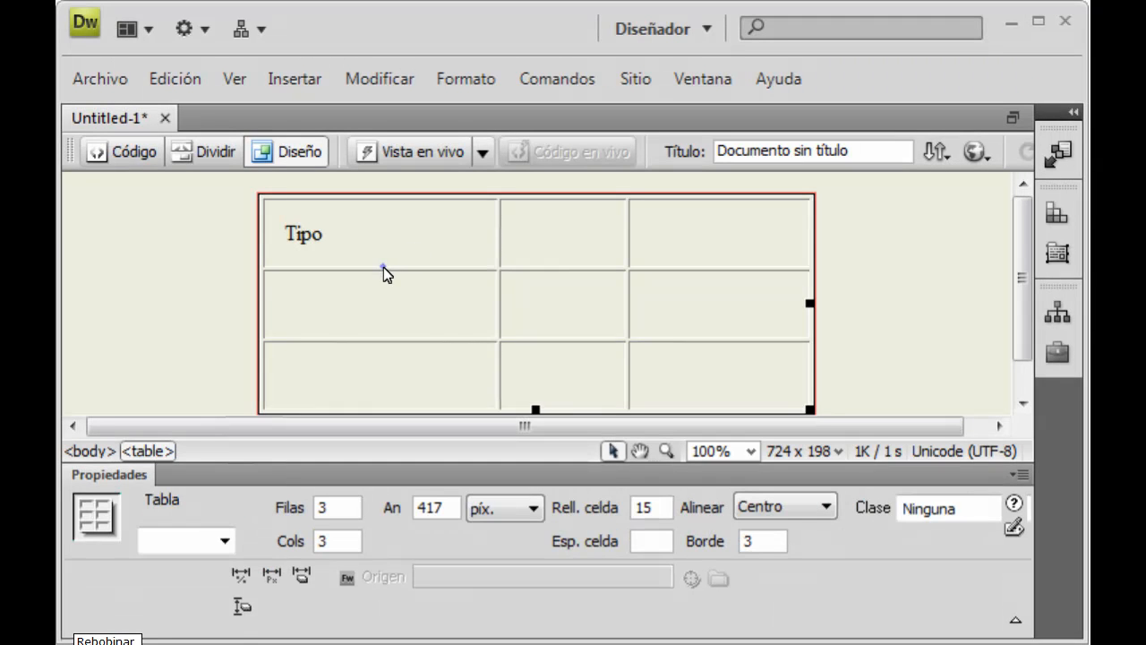
pyautogui.moveTo(376, 269); pyautogui.dragTo(365, 299)
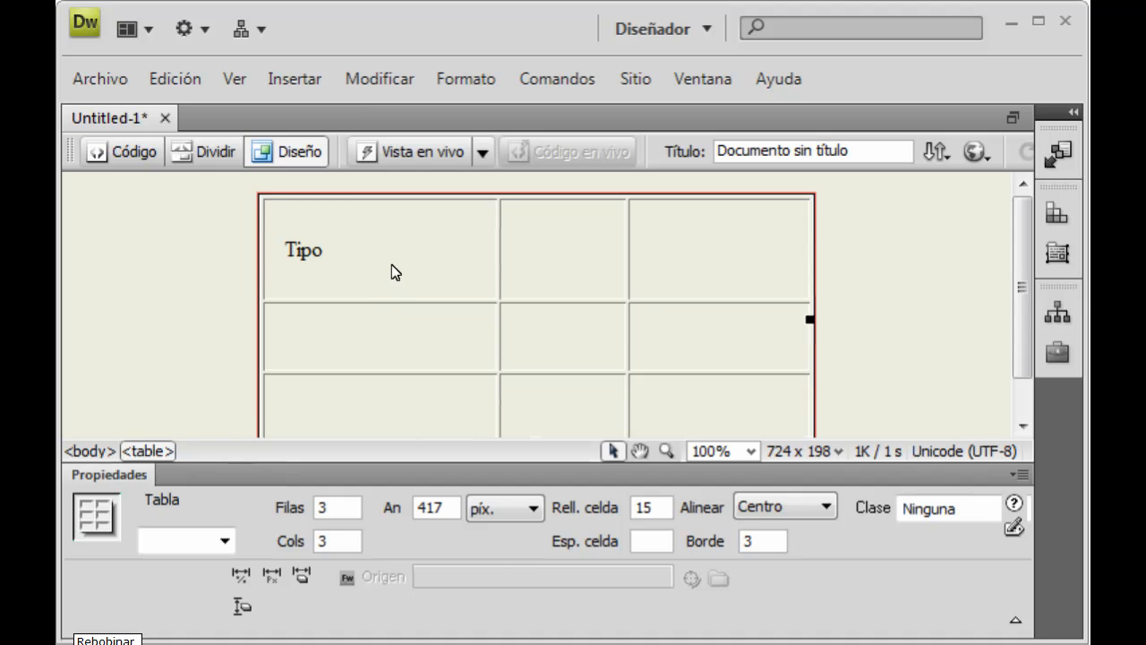
# Step: Centre the "Tipo" cell's content horizontally and give the cell the green background #66FF33
pyautogui.keyDown('ctrl'); pyautogui.click(394, 235); pyautogui.keyUp('ctrl')
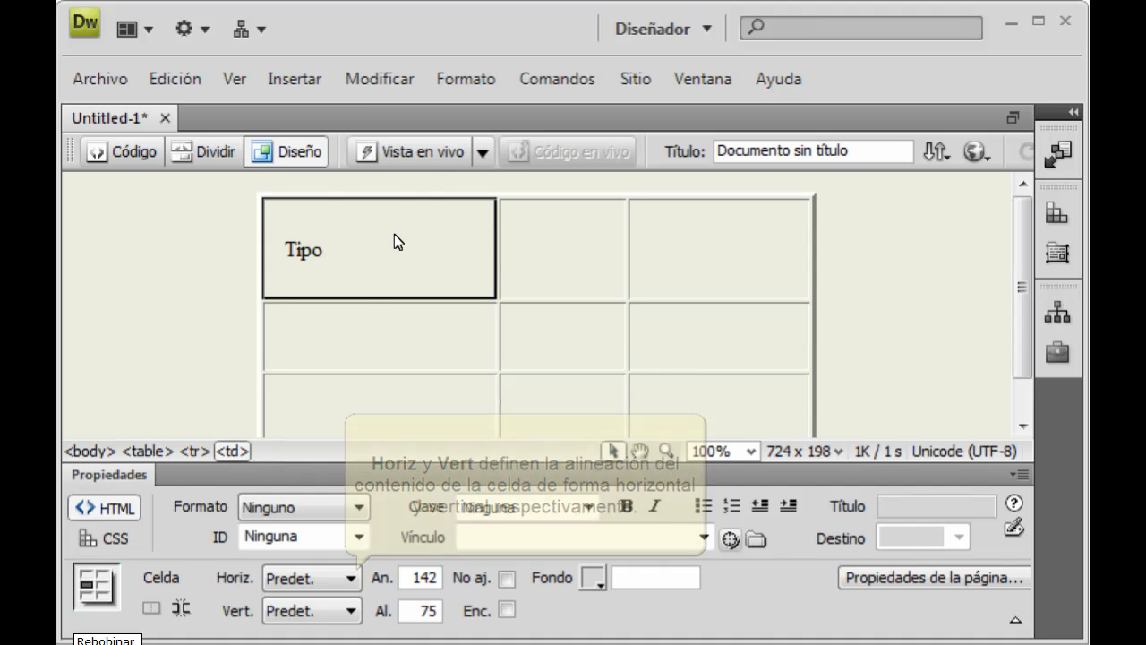
pyautogui.click(350, 579)
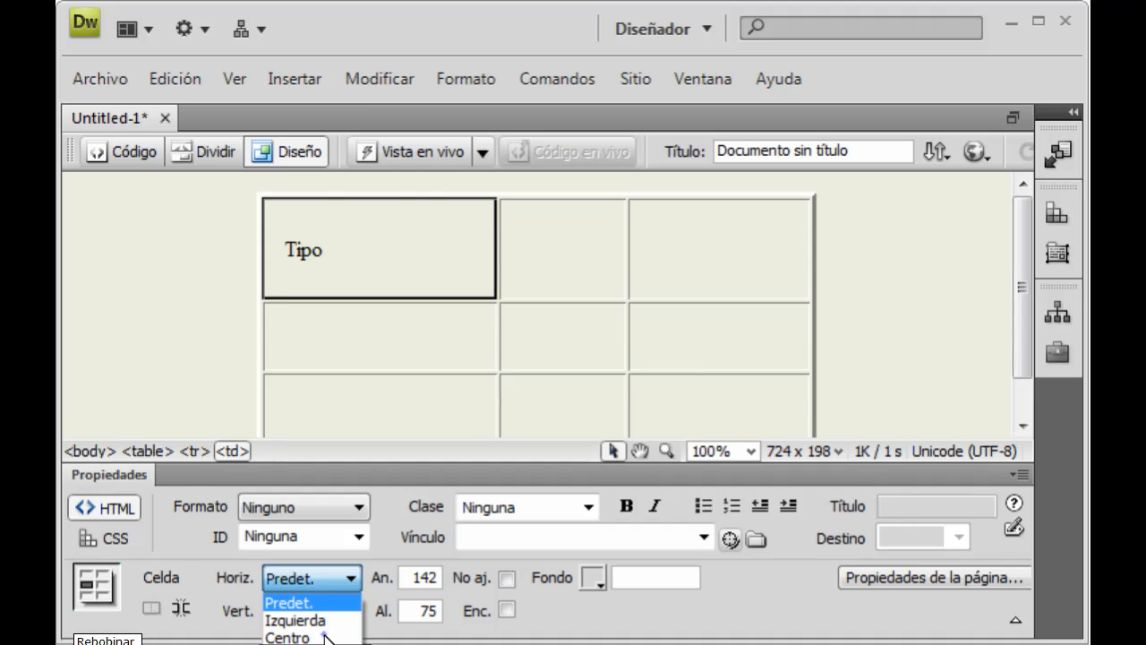
pyautogui.click(326, 638)
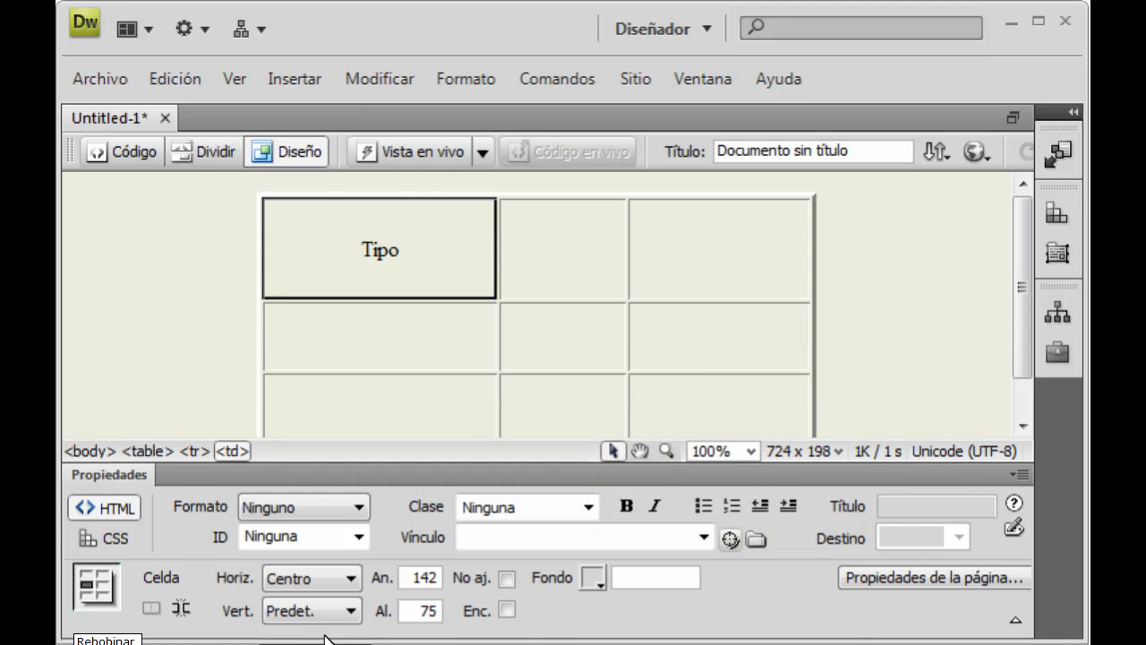
pyautogui.click(596, 580)
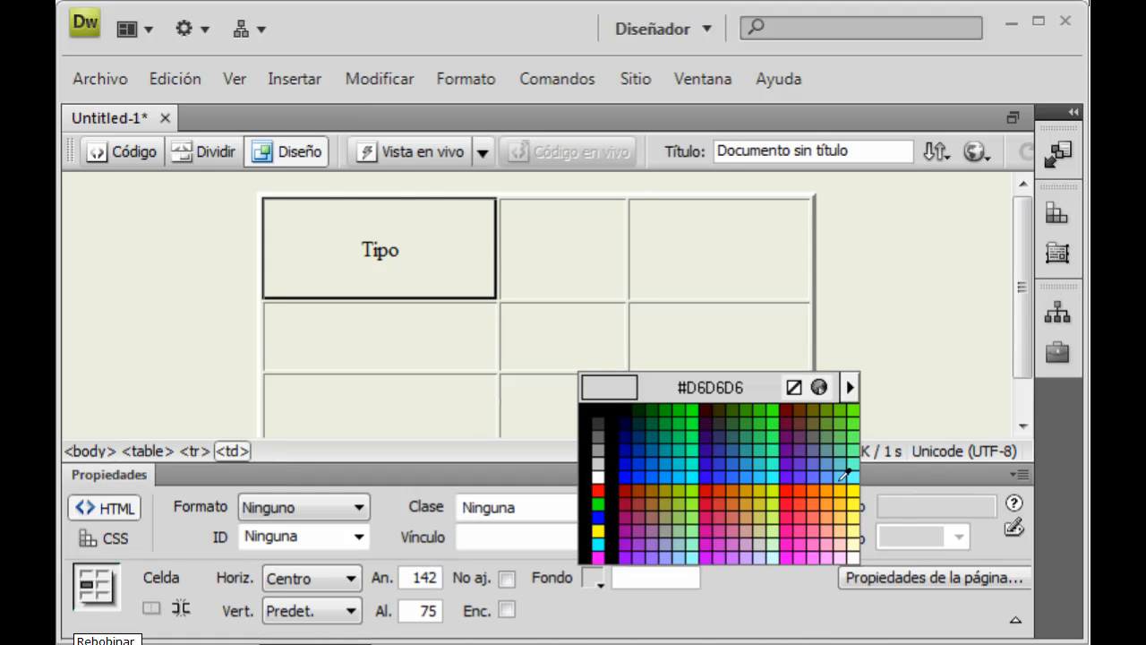
pyautogui.click(855, 412)
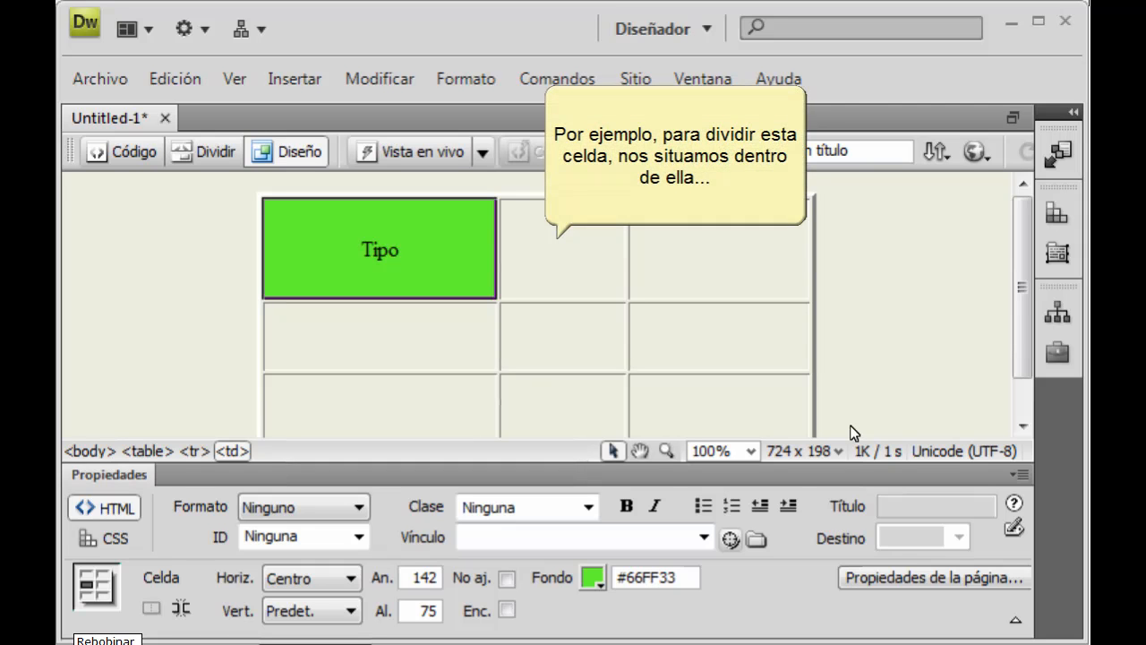
# Step: Split the middle cell of the table's first row into 2 rows
pyautogui.click(558, 262)
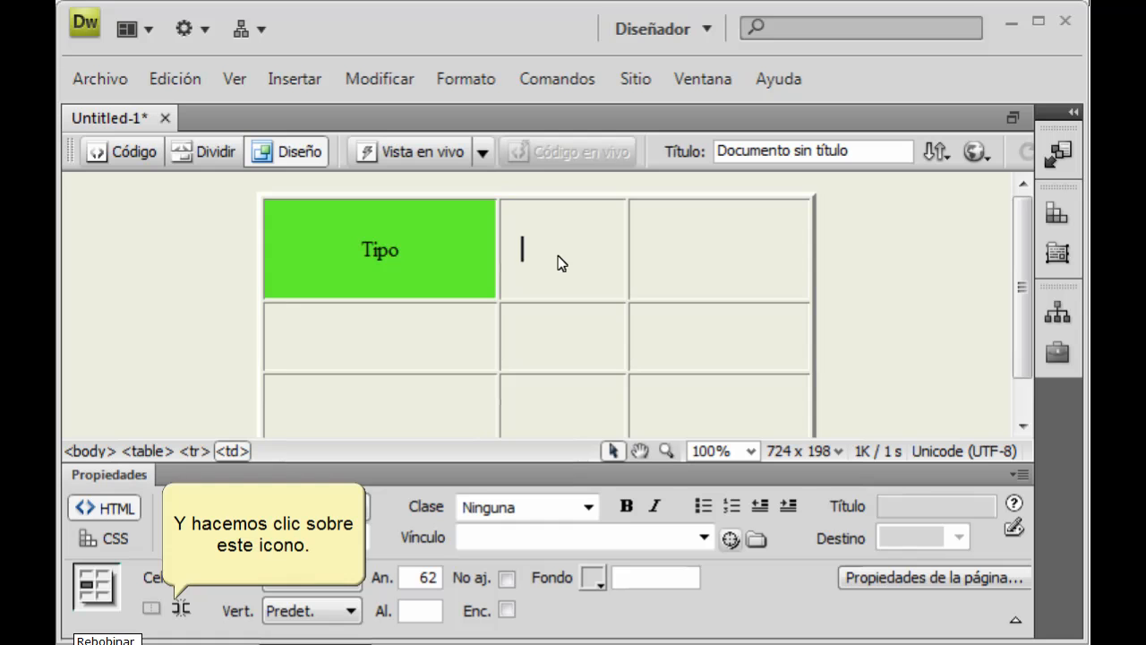
pyautogui.click(182, 609)
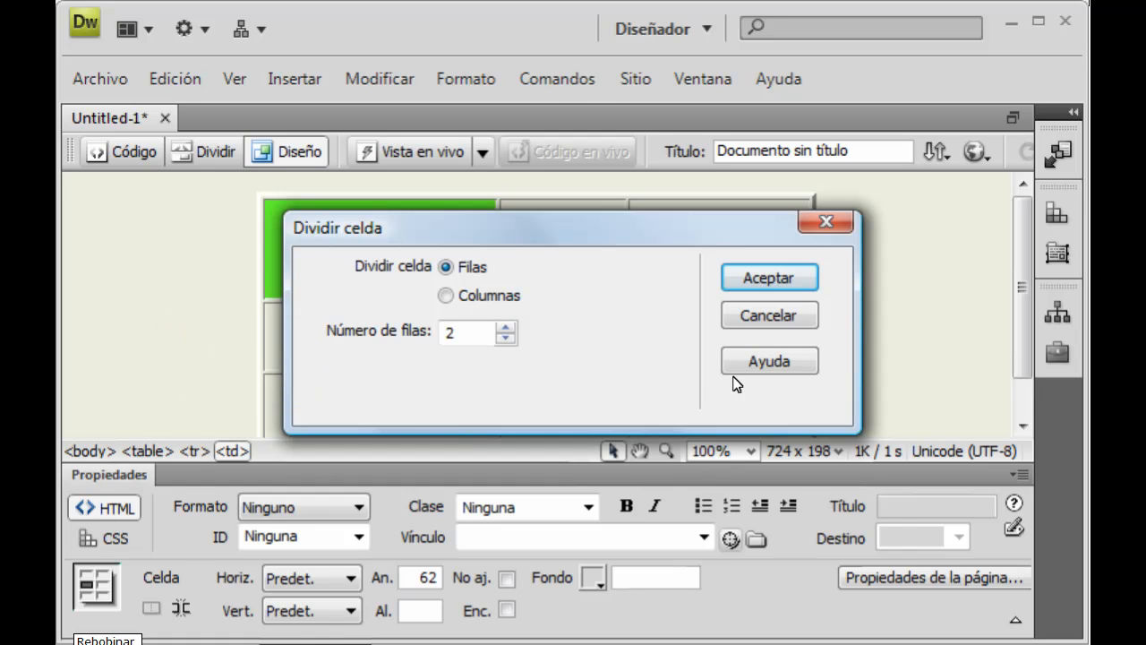
pyautogui.click(750, 288)
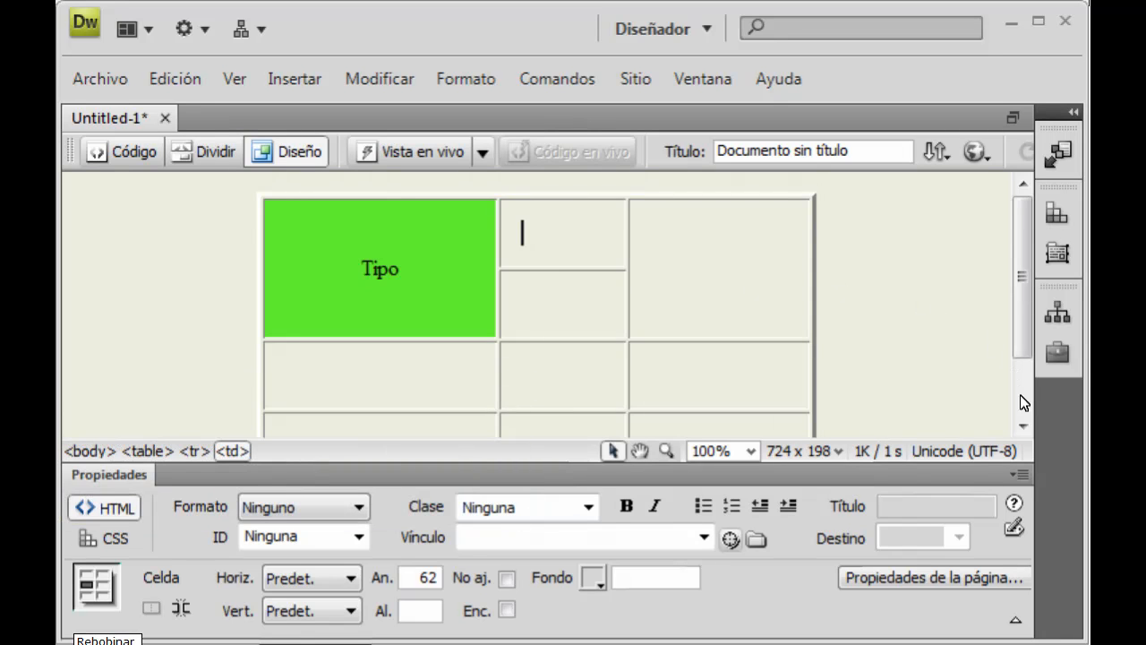
# Step: Merge the four cells in the last two rows of the middle and last columns into a single cell
pyautogui.click(1023, 425)
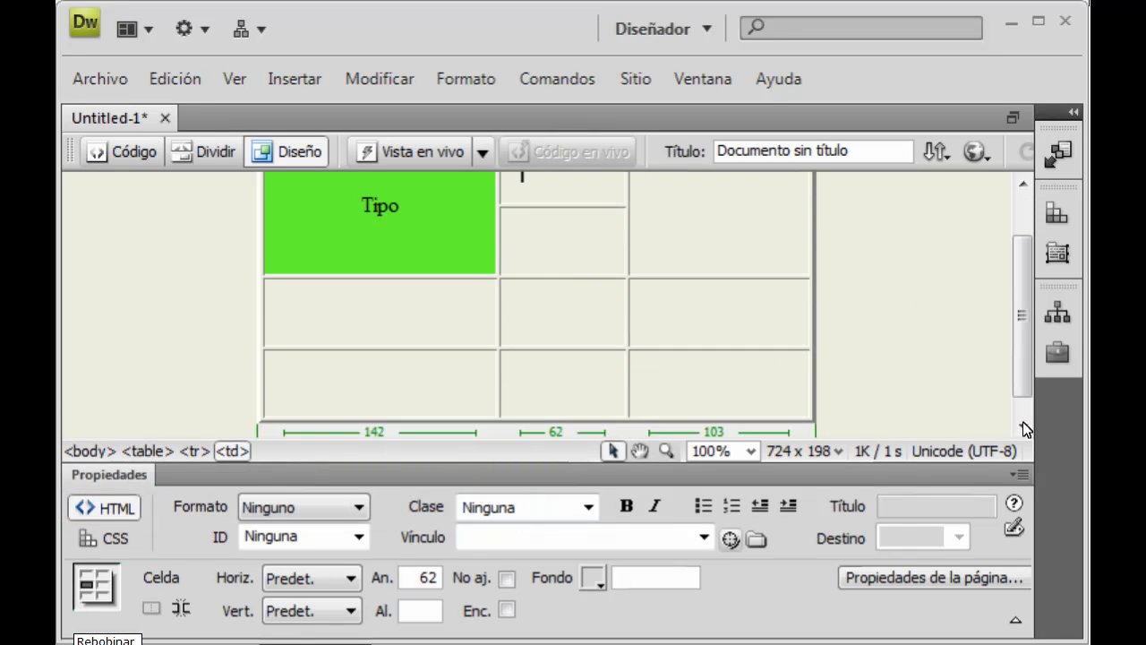
pyautogui.keyDown('ctrl'); pyautogui.click(632, 355); pyautogui.keyUp('ctrl')
pyautogui.keyDown('ctrl'); pyautogui.click(635, 321); pyautogui.keyUp('ctrl')
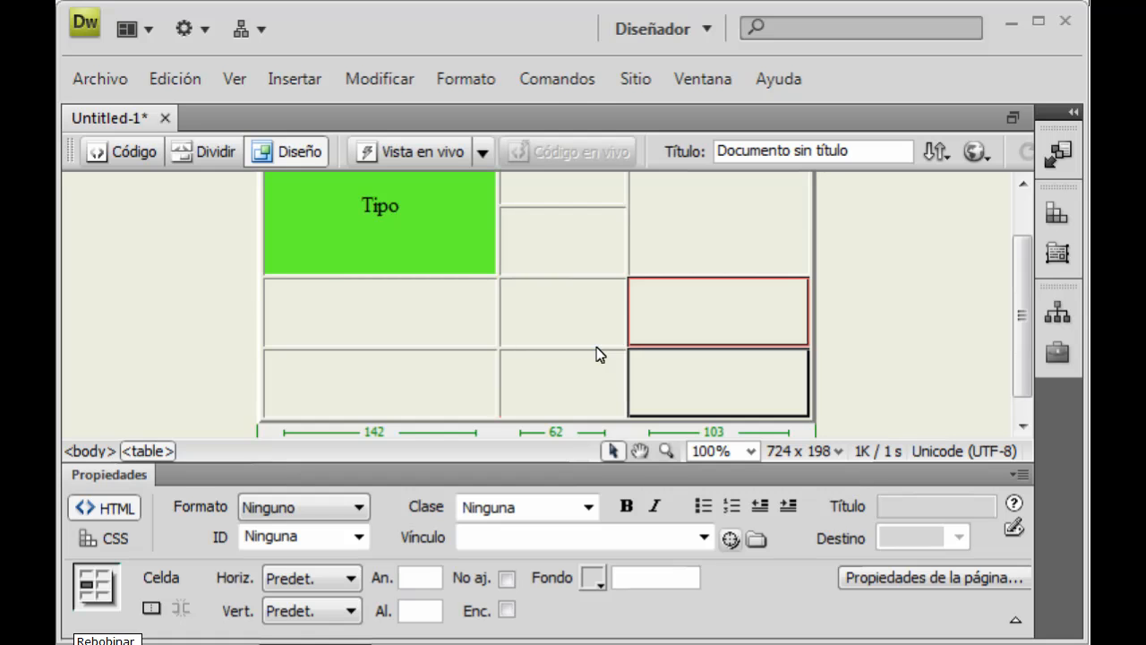
pyautogui.keyDown('shift'); pyautogui.click(598, 355); pyautogui.keyUp('shift')
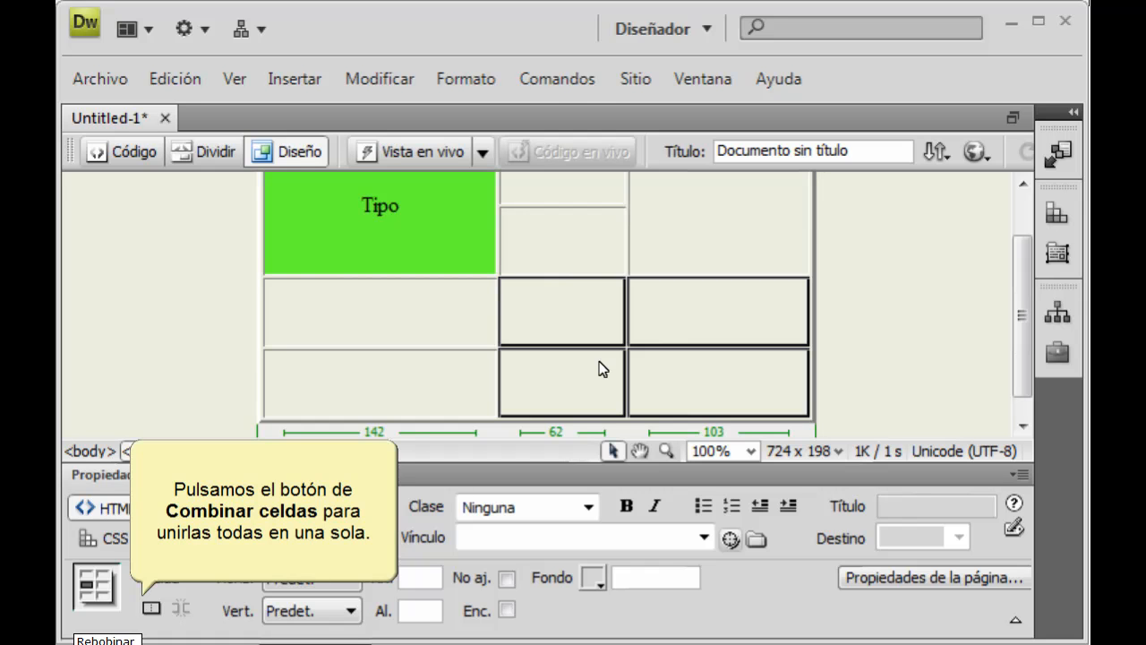
pyautogui.click(150, 610)
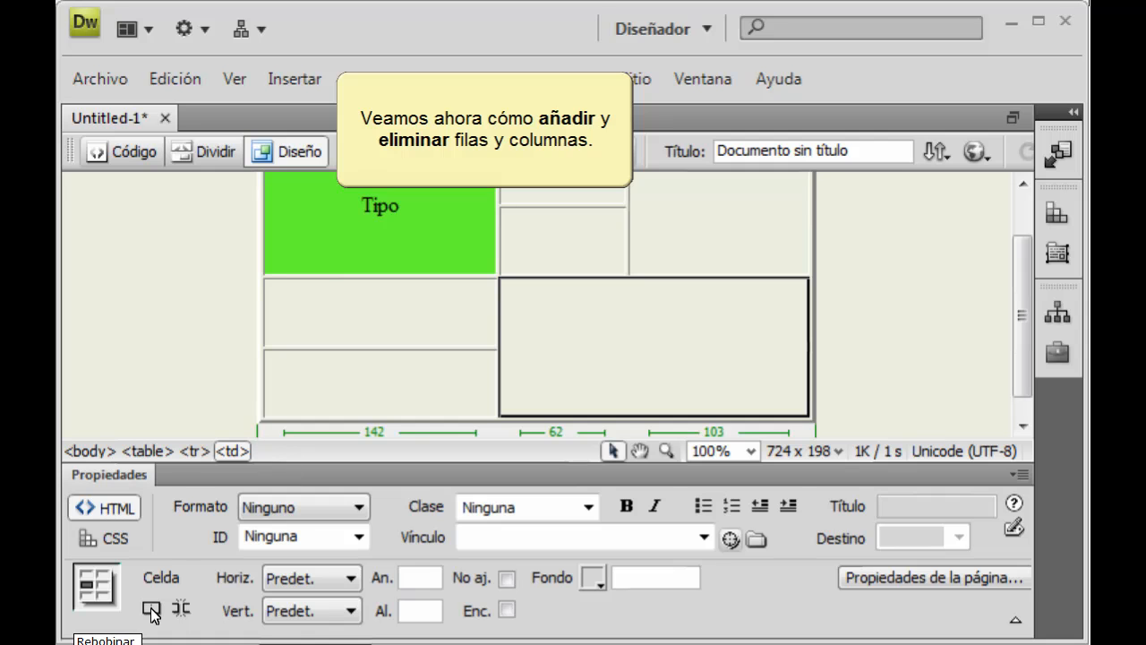
# Step: Insert 1 row below the row that sits directly under the "Tipo" cell
pyautogui.click(306, 324)
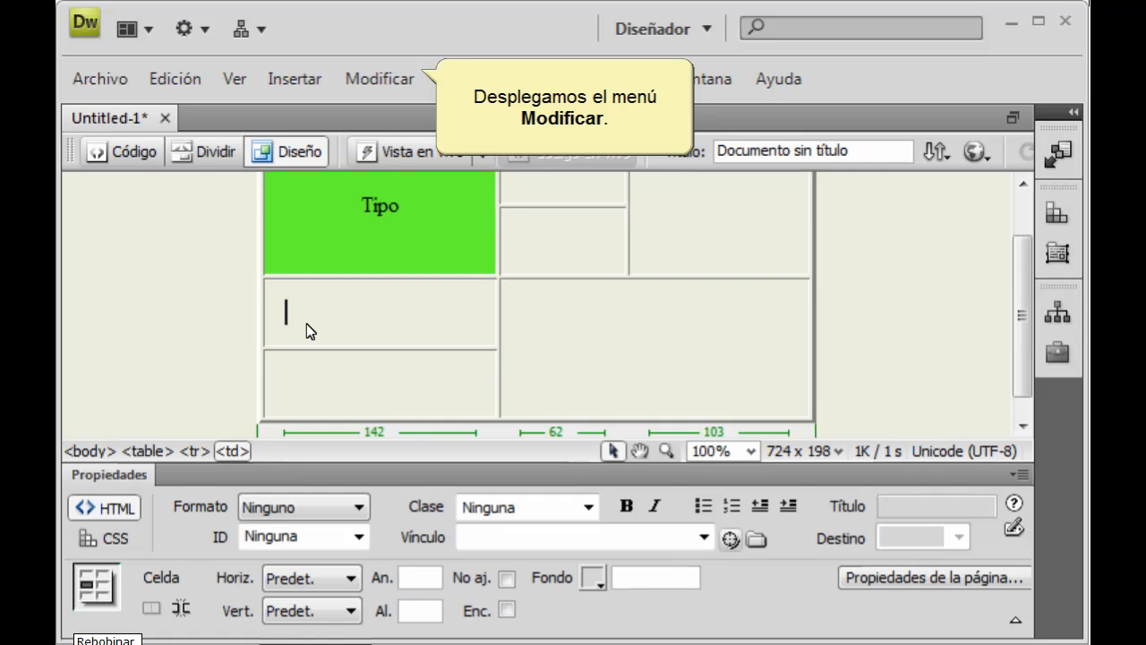
pyautogui.click(380, 79)
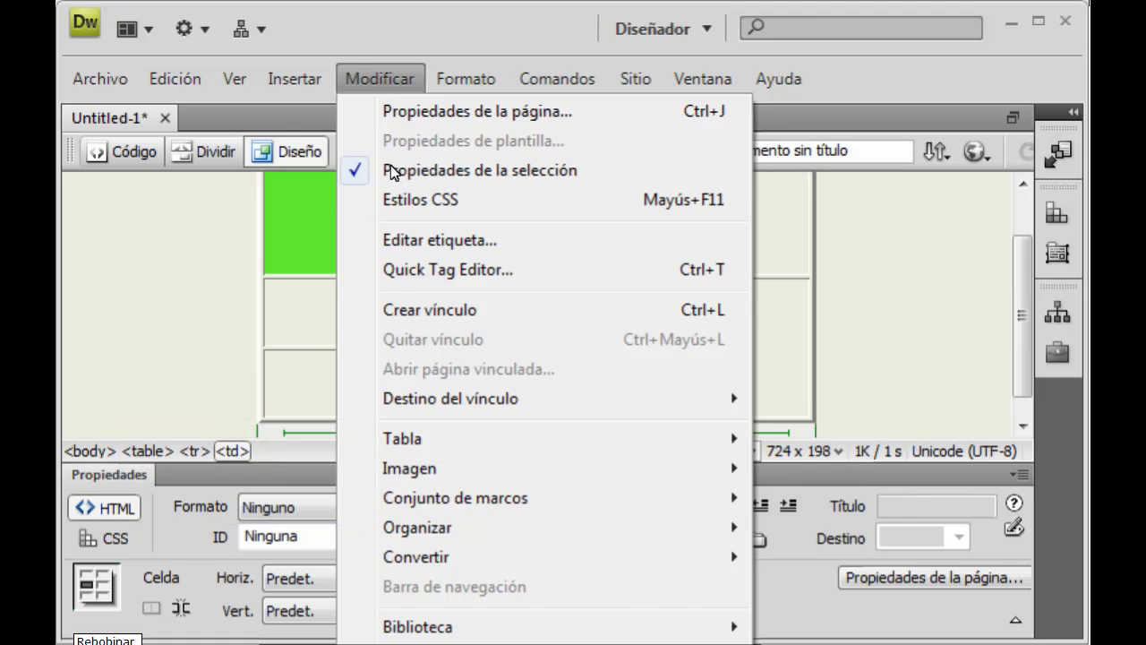
pyautogui.moveTo(395, 441)
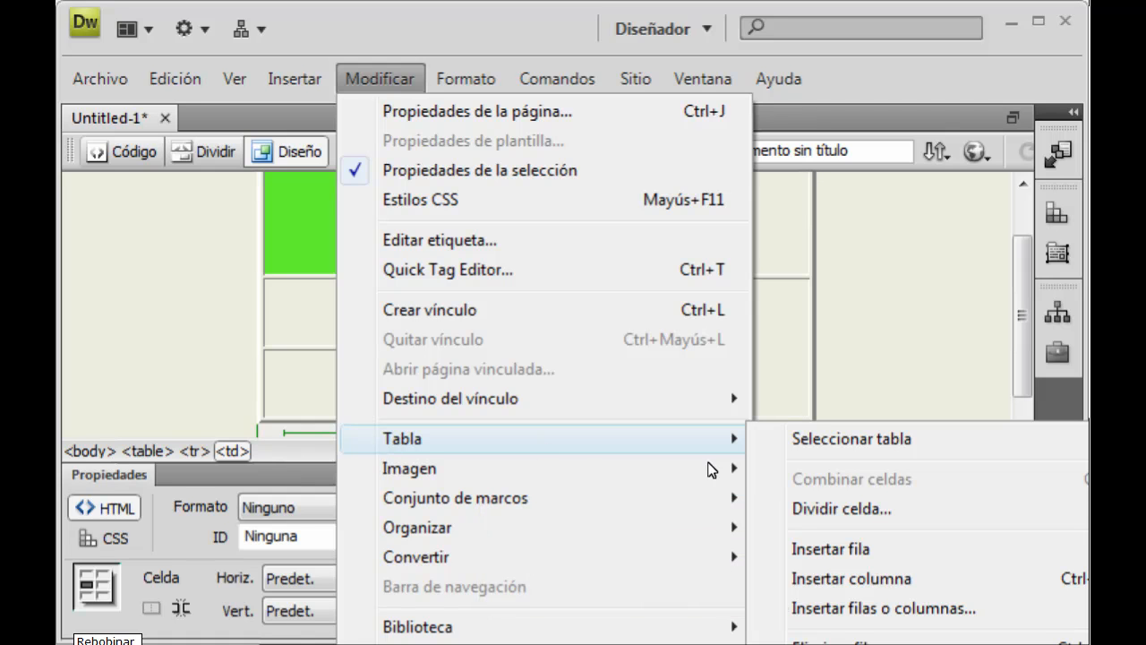
pyautogui.click(912, 609)
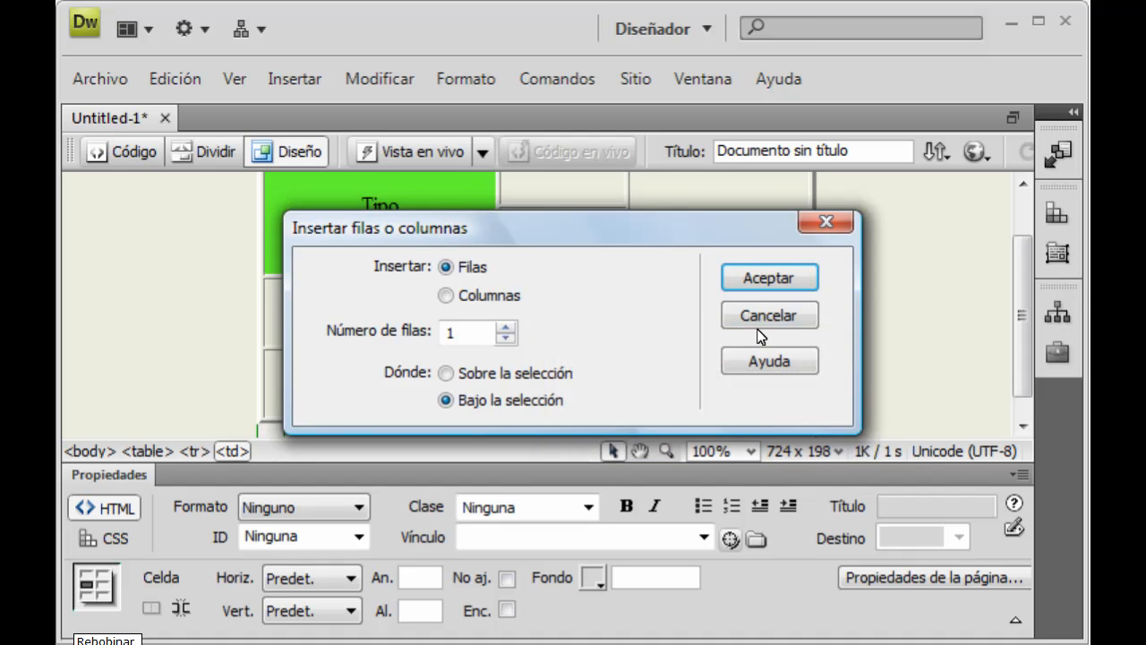
pyautogui.click(759, 276)
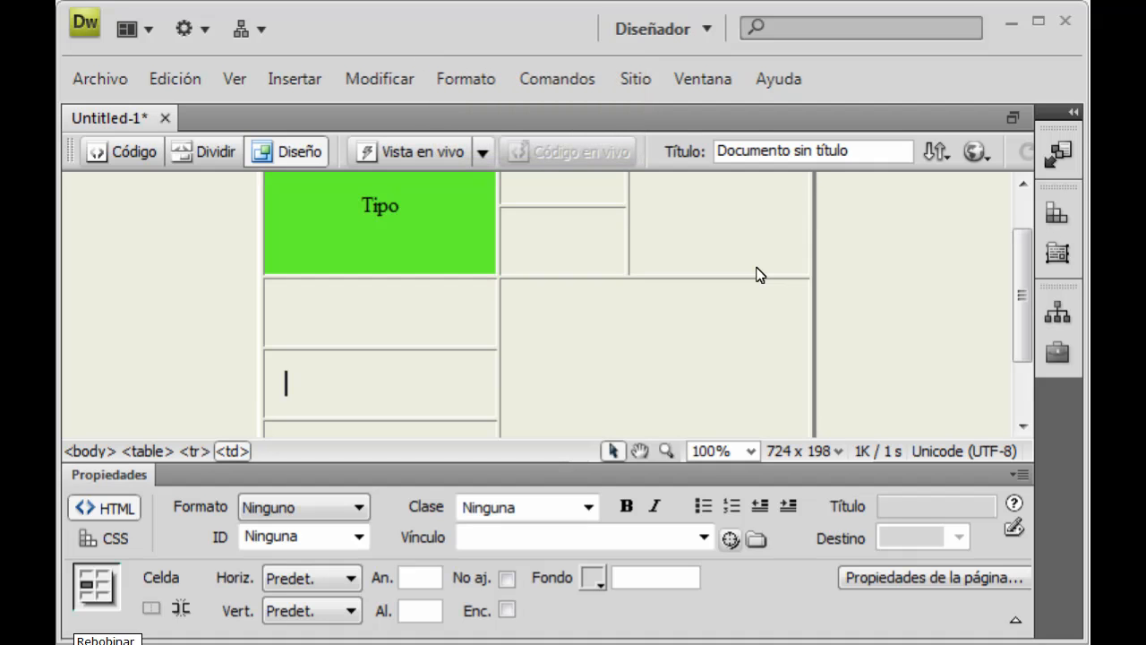
# Step: Delete the newly added empty table row
pyautogui.click(379, 85)
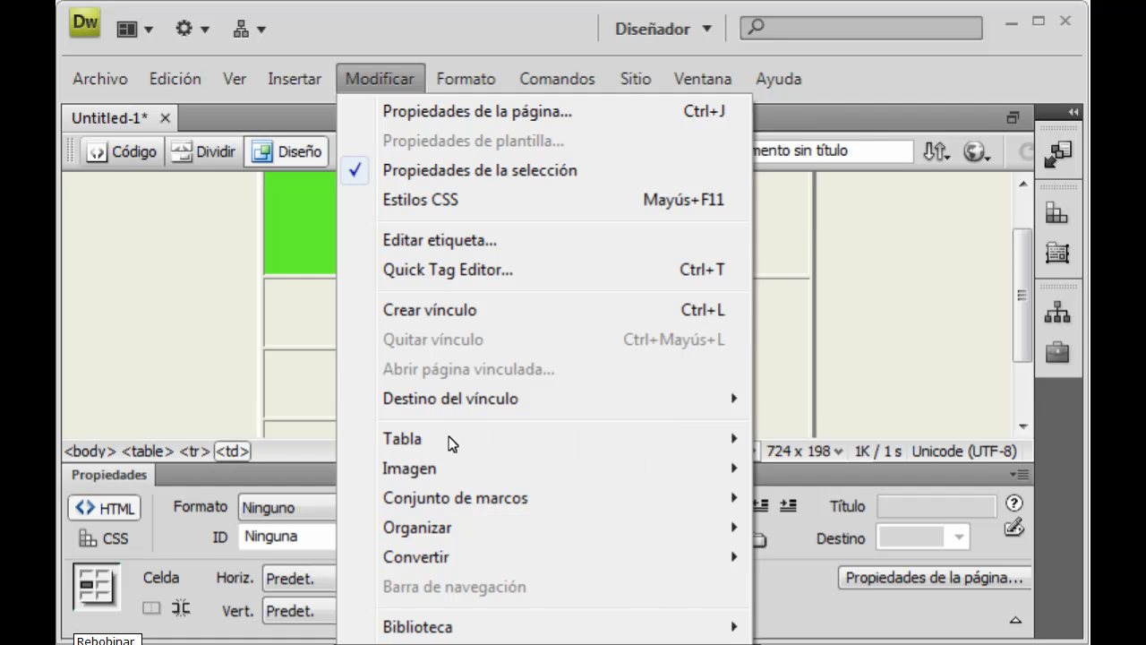
pyautogui.moveTo(450, 444)
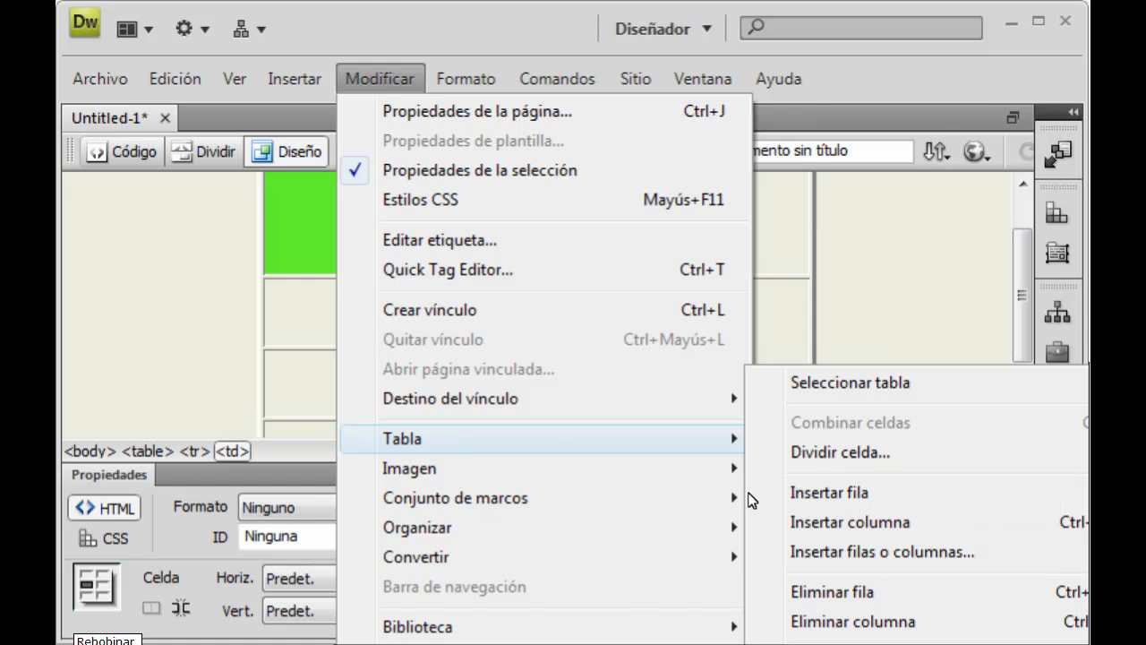
pyautogui.click(806, 593)
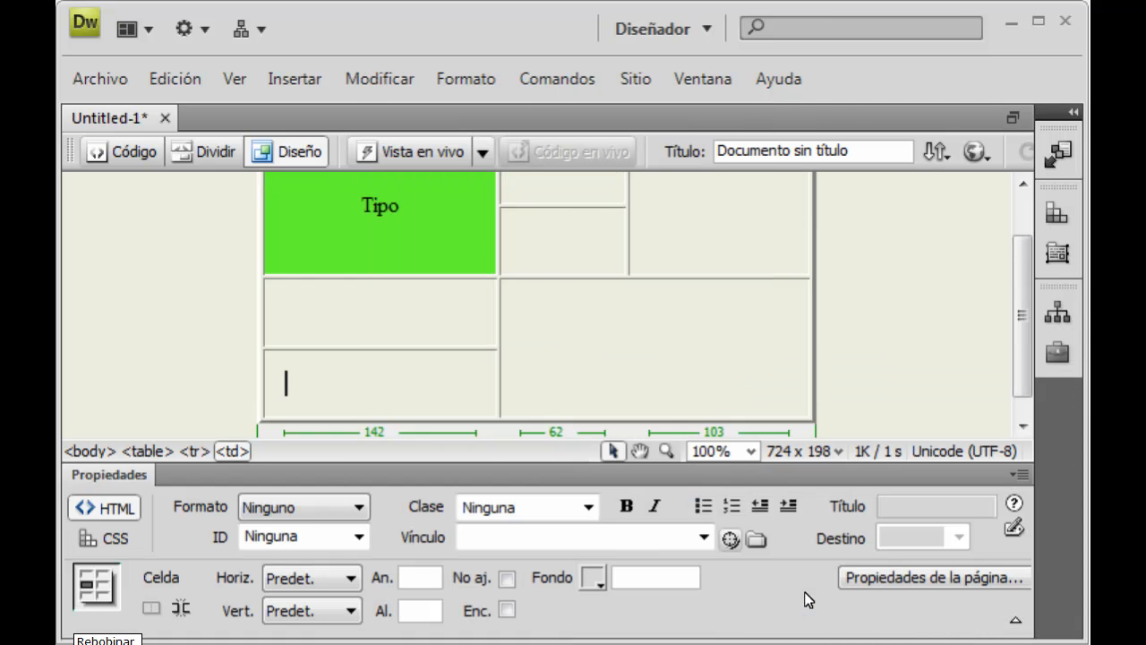